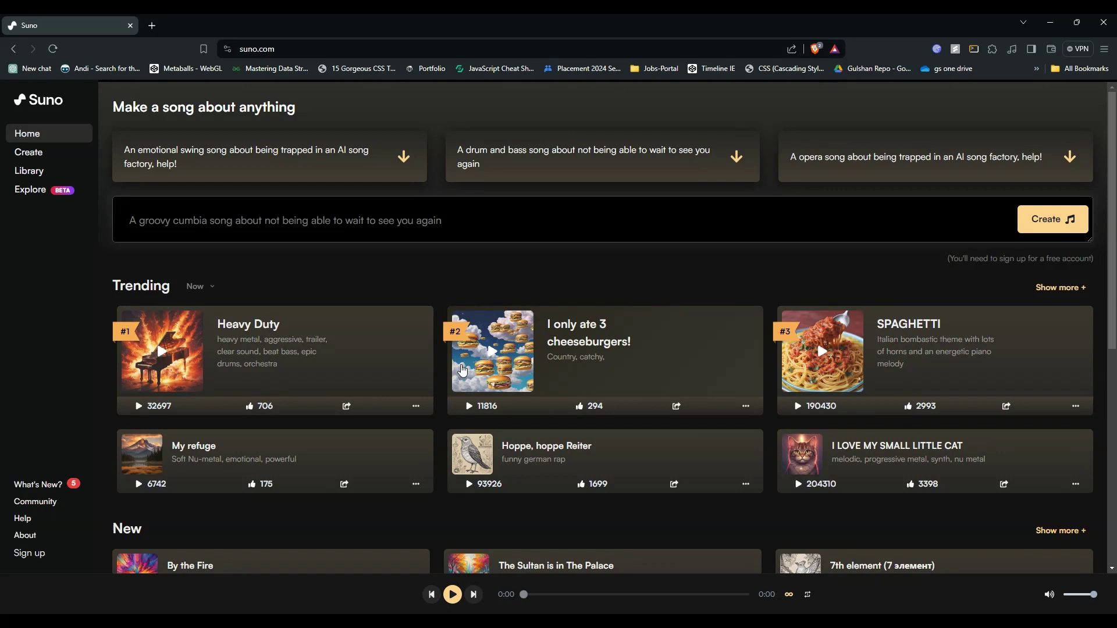
Enter 'create a music on flower' as the song prompt and submit it
{"action": "left_click", "coordinate": [459, 214]}
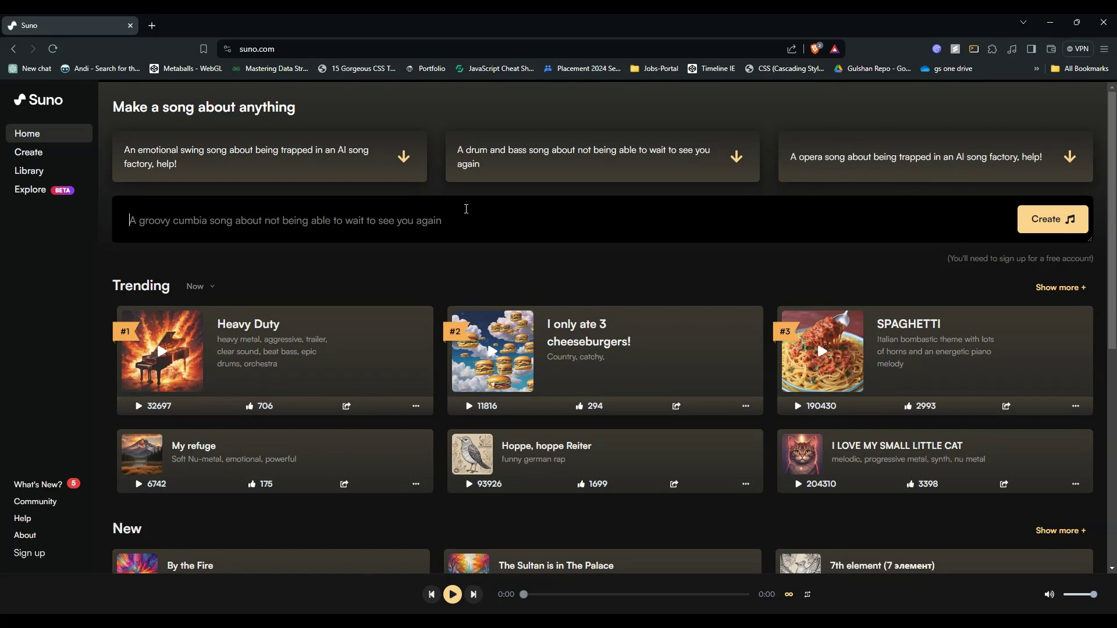
{"action": "type", "text": "create a "}
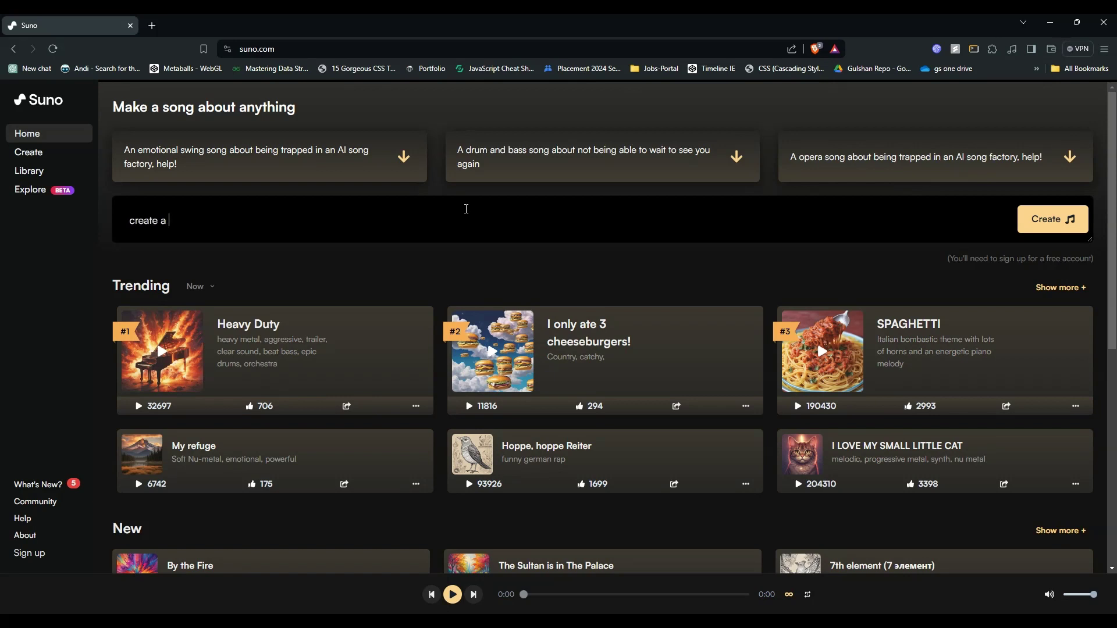
{"action": "type", "text": "mus"}
{"action": "type", "text": "ic o"}
{"action": "type", "text": "n flowe"}
{"action": "type", "text": "r"}
{"action": "left_click", "coordinate": [1047, 226]}
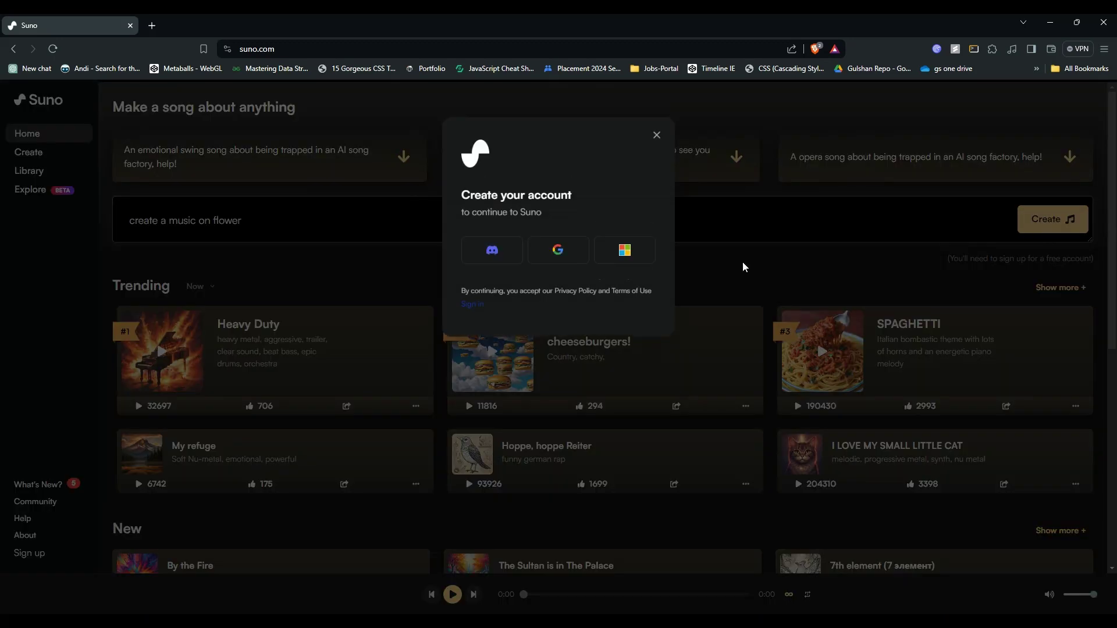
Close the 'Create your account' sign-up modal
{"action": "left_click", "coordinate": [657, 138]}
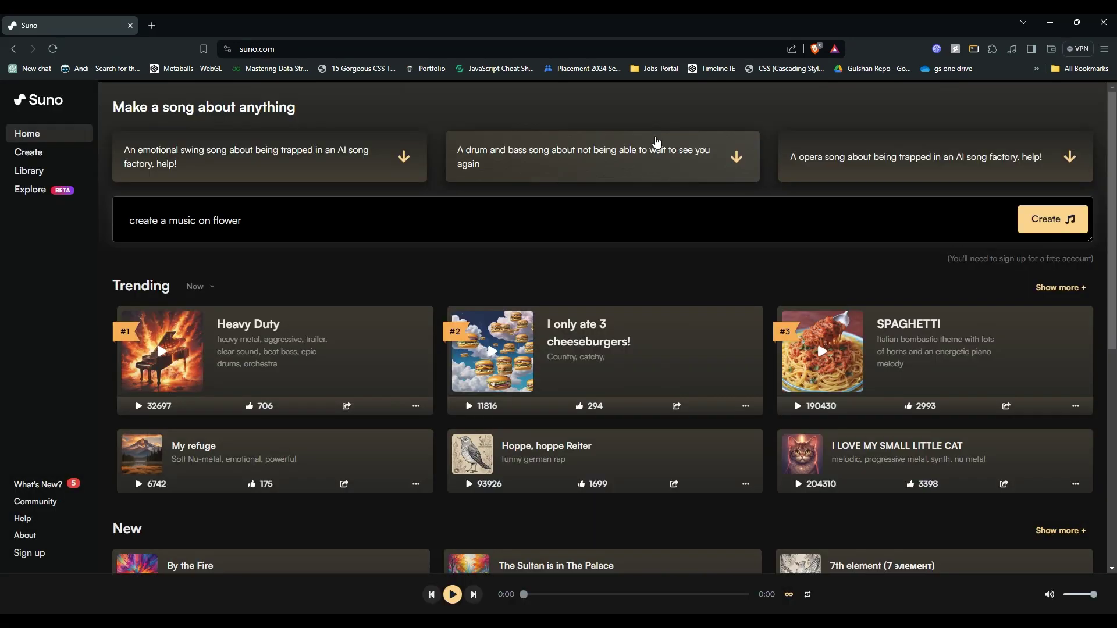
{"action": "scroll", "coordinate": [521, 364], "scroll_direction": "down", "scroll_amount": 2}
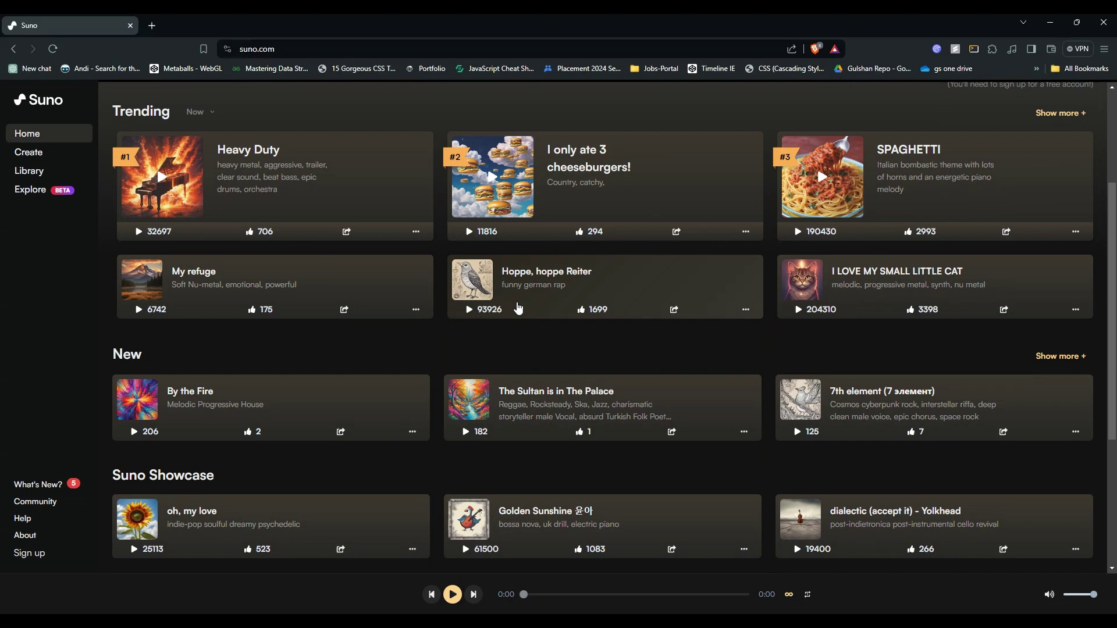
{"action": "scroll", "coordinate": [350, 367], "scroll_direction": "up", "scroll_amount": 2}
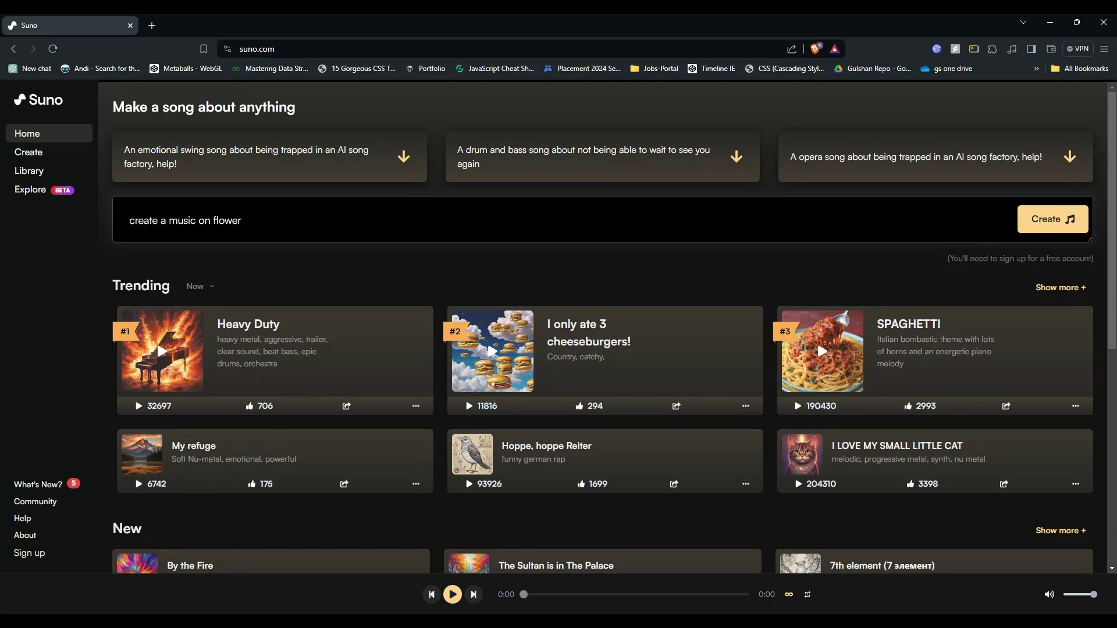
Search Google for 'suno ai' in a new tab and open the Suno AI site
{"action": "left_click", "coordinate": [155, 23]}
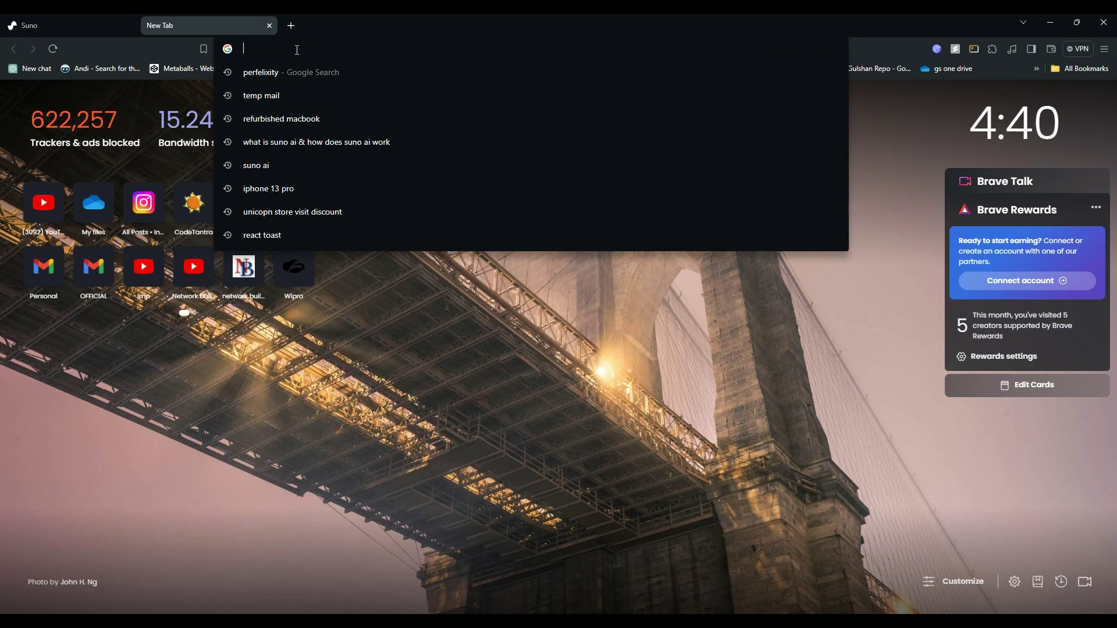
{"action": "type", "text": "sun"}
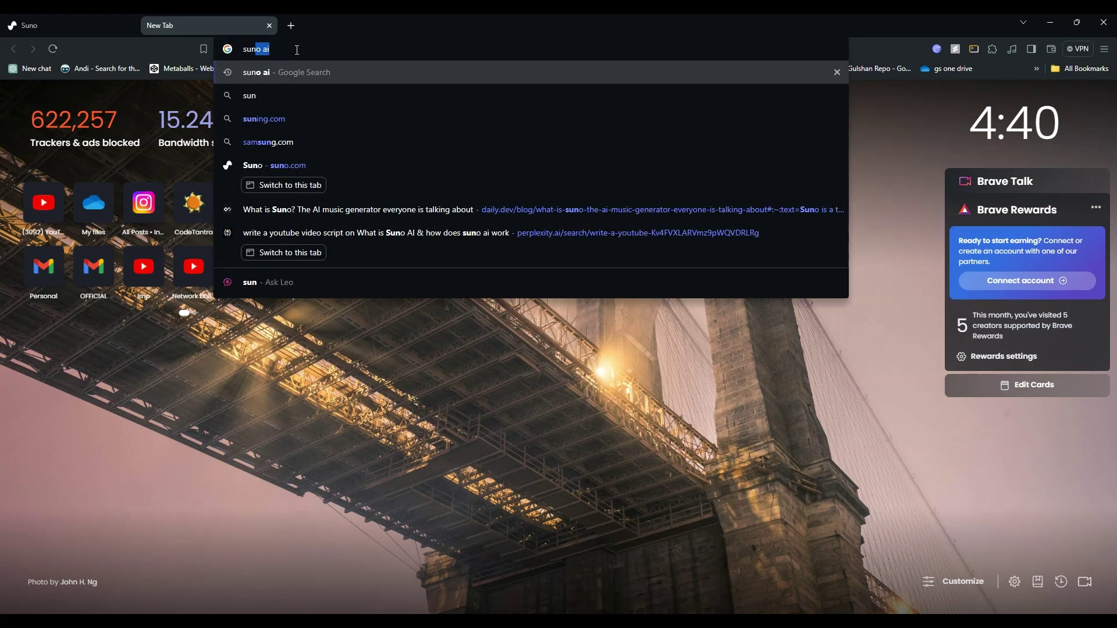
{"action": "type", "text": "o asi"}
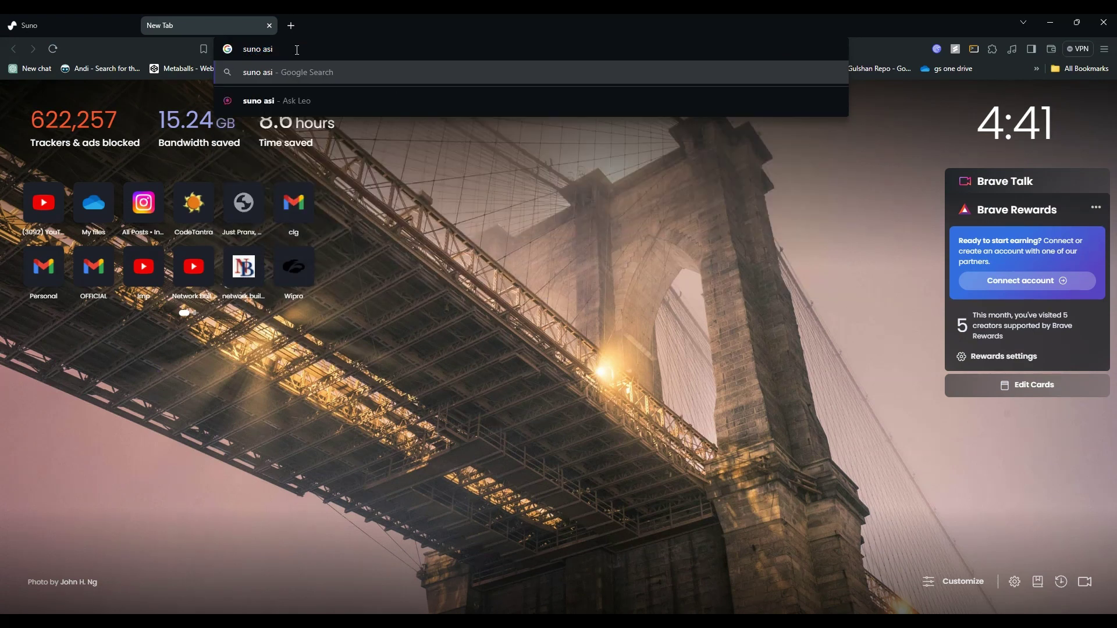
{"action": "key", "text": "BackSpace"}
{"action": "key", "text": "BackSpace"}
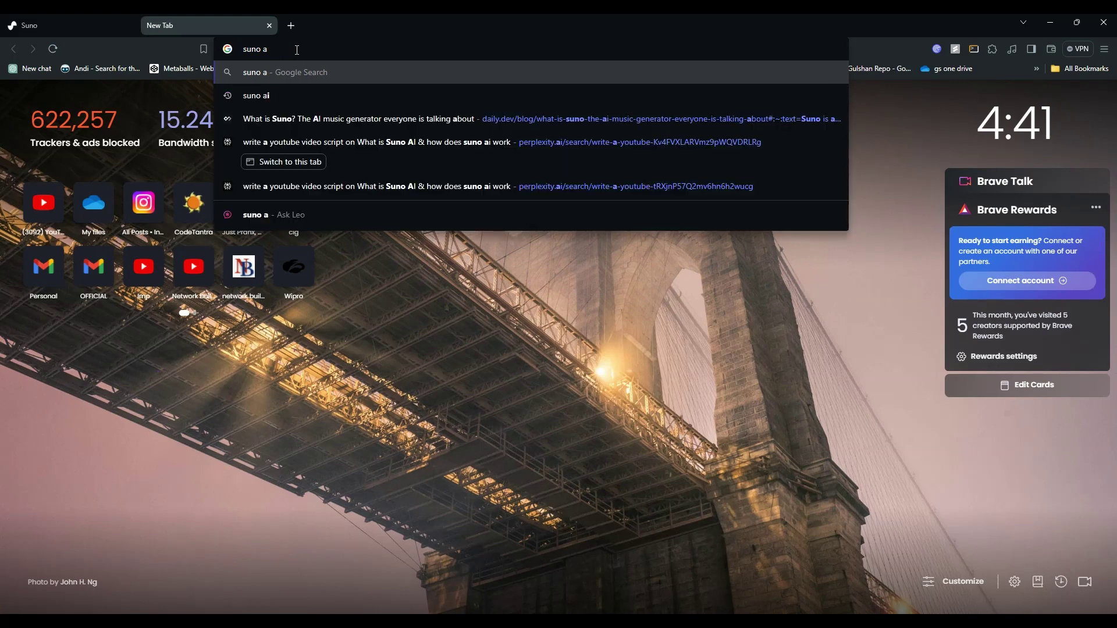
{"action": "type", "text": "i"}
{"action": "key", "text": "Return"}
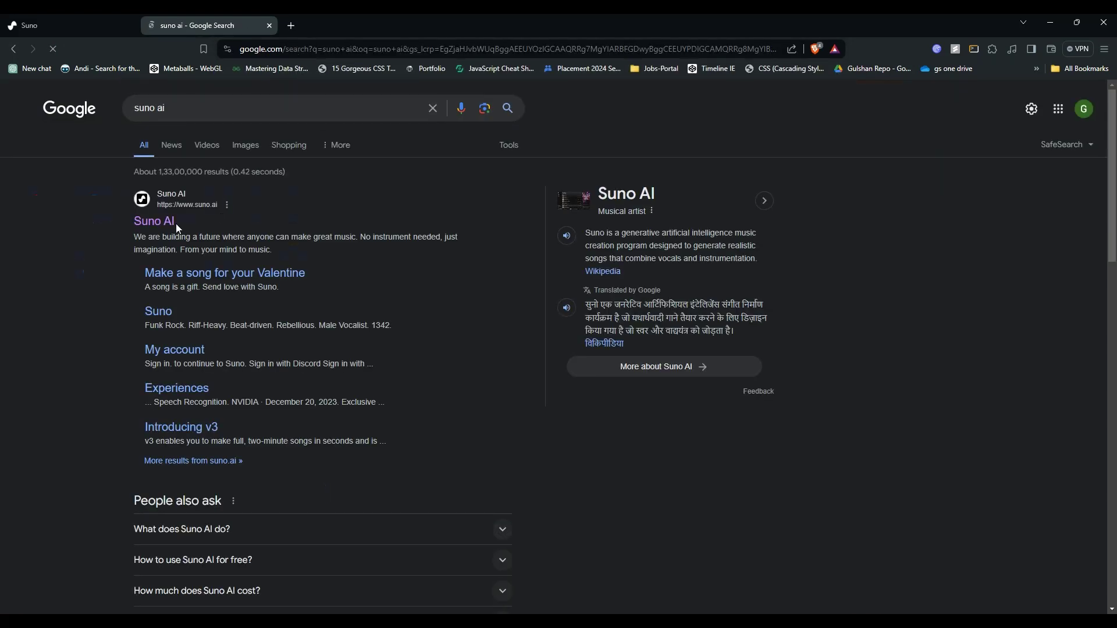
{"action": "left_click", "coordinate": [176, 224]}
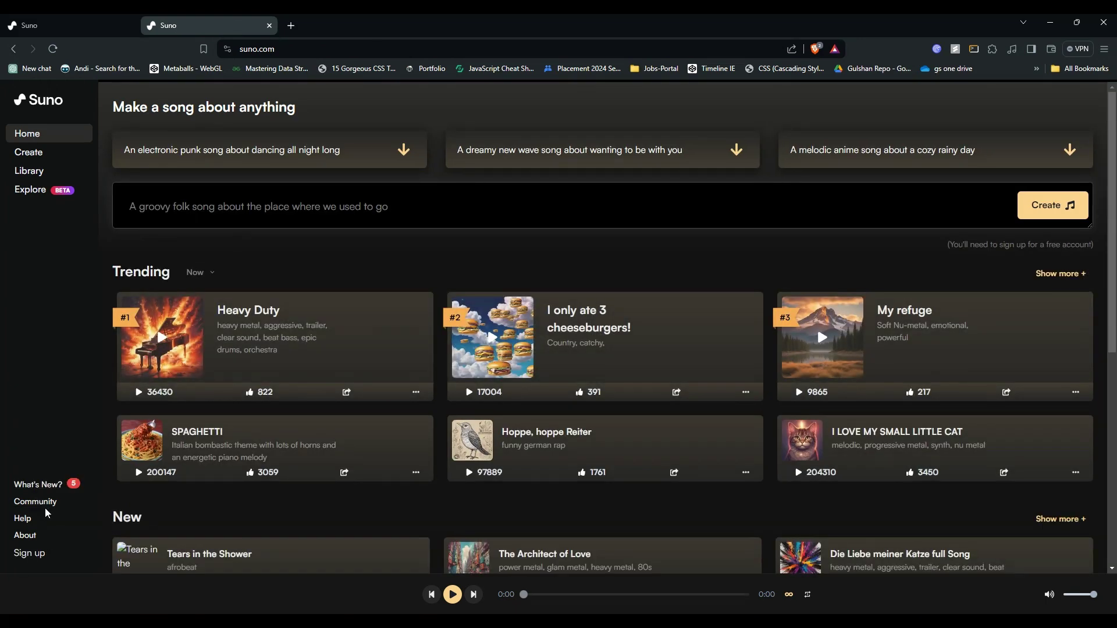
Switch back to the first Suno tab holding the flower prompt
{"action": "left_click", "coordinate": [85, 14]}
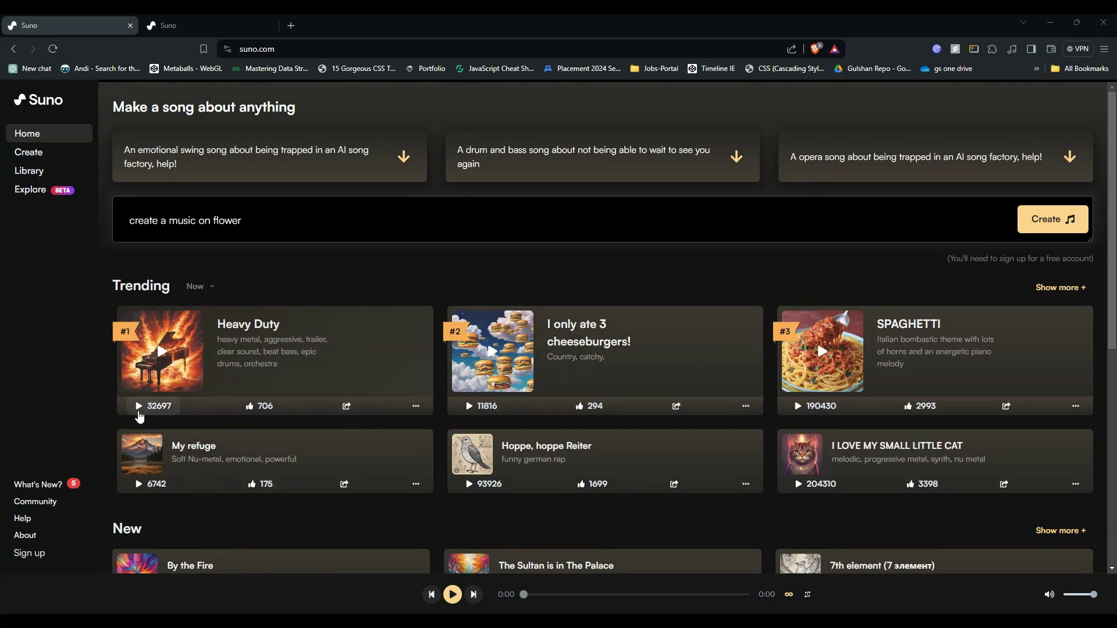
Play the trending song 'Heavy Duty', jump to about 1:15, and pause it
{"action": "left_click", "coordinate": [138, 406]}
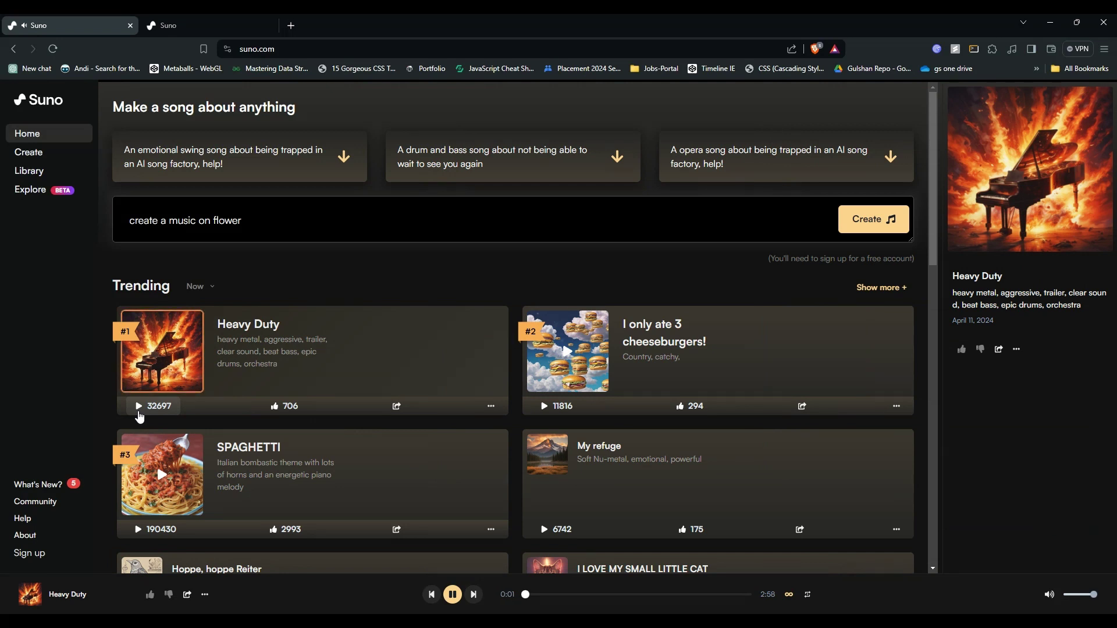
{"action": "left_click", "coordinate": [619, 594]}
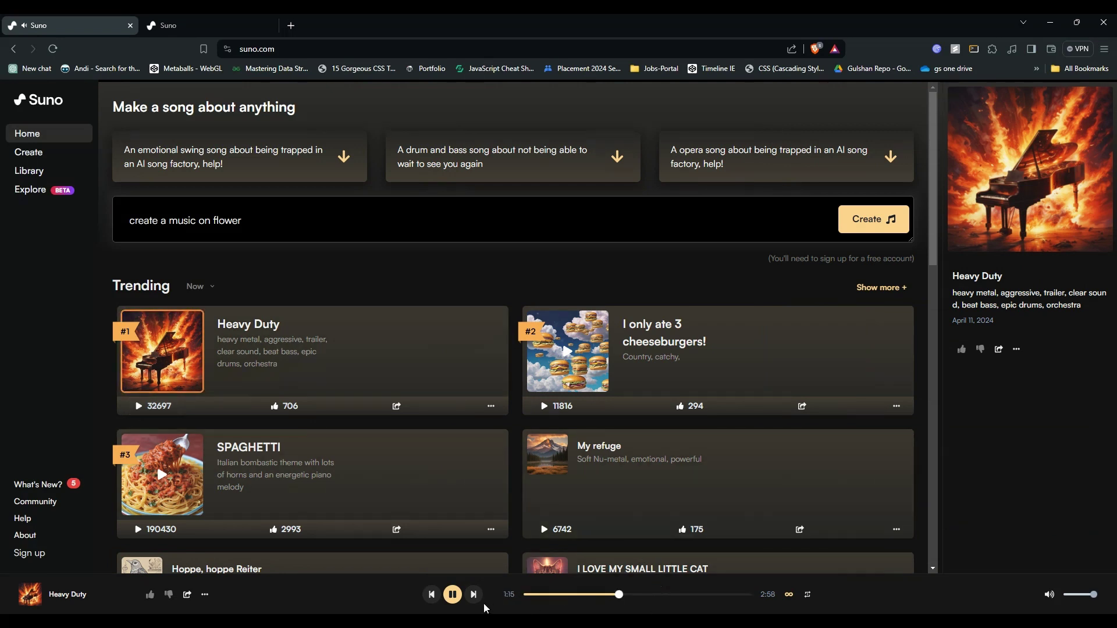
{"action": "left_click", "coordinate": [452, 595]}
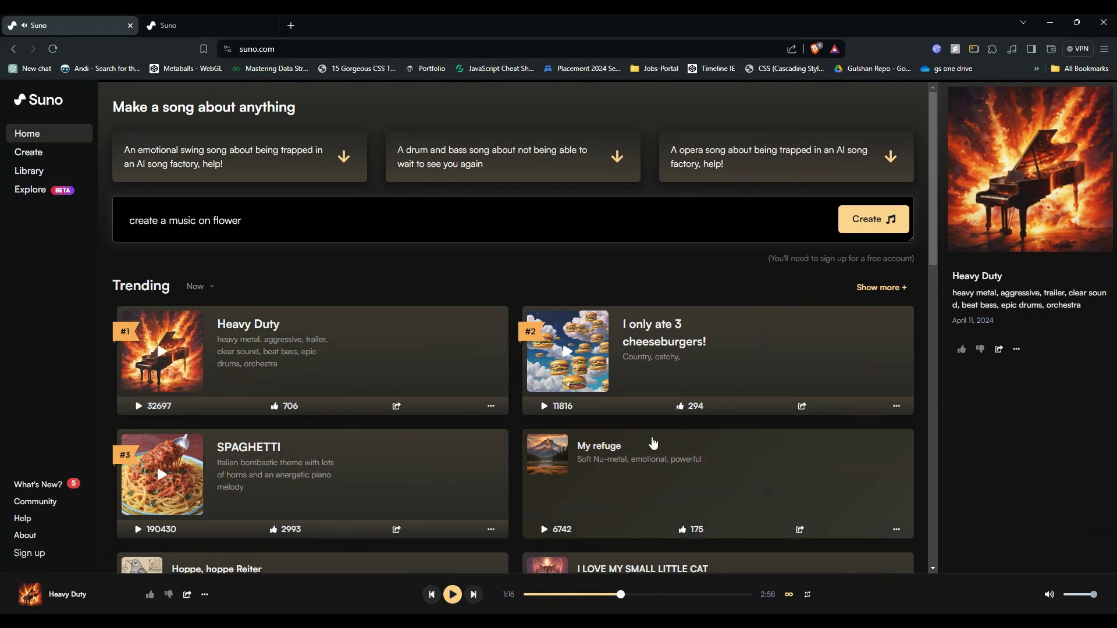
{"action": "scroll", "coordinate": [563, 450], "scroll_direction": "down", "scroll_amount": 3}
{"action": "scroll", "coordinate": [564, 455], "scroll_direction": "up", "scroll_amount": 3}
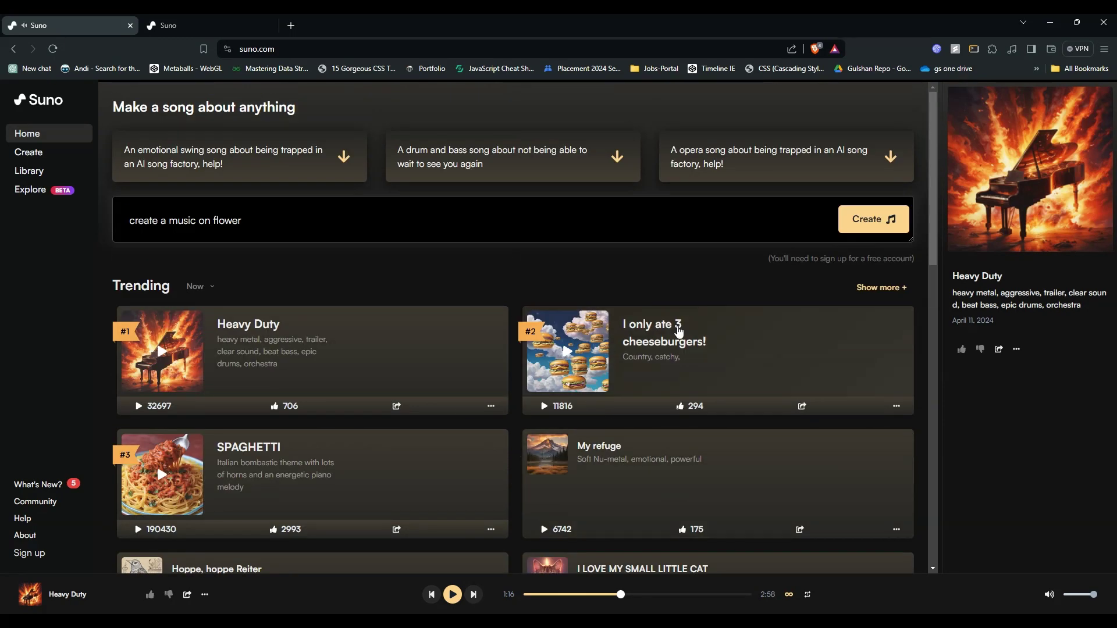